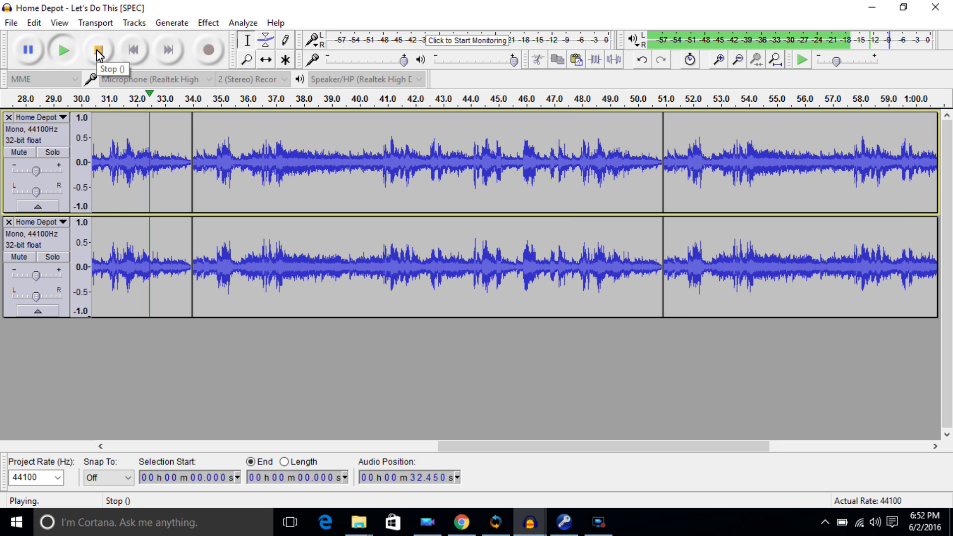
- Stop playback of the edited track and open a new empty project
{"action": "left_click", "coordinate": [97, 51]}
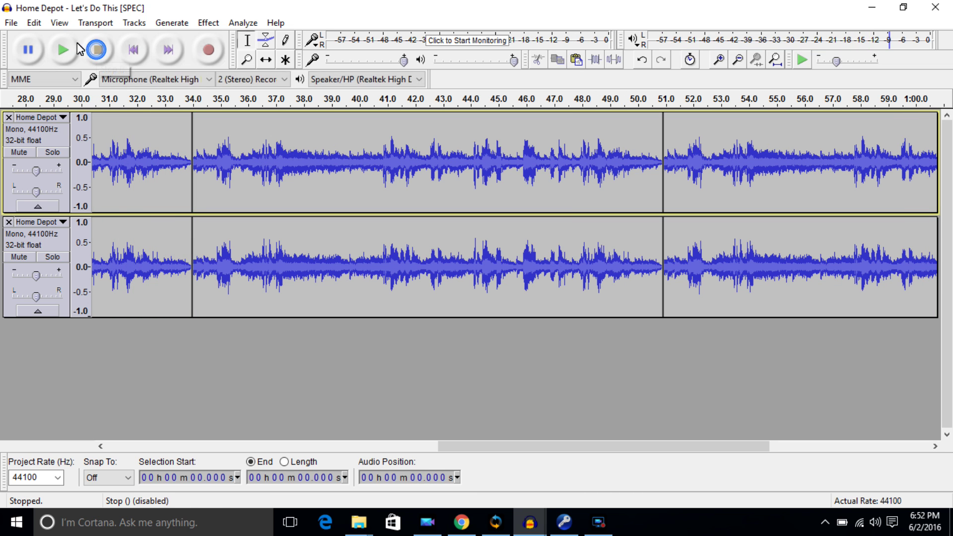
{"action": "left_click", "coordinate": [14, 23]}
{"action": "left_click", "coordinate": [23, 42]}
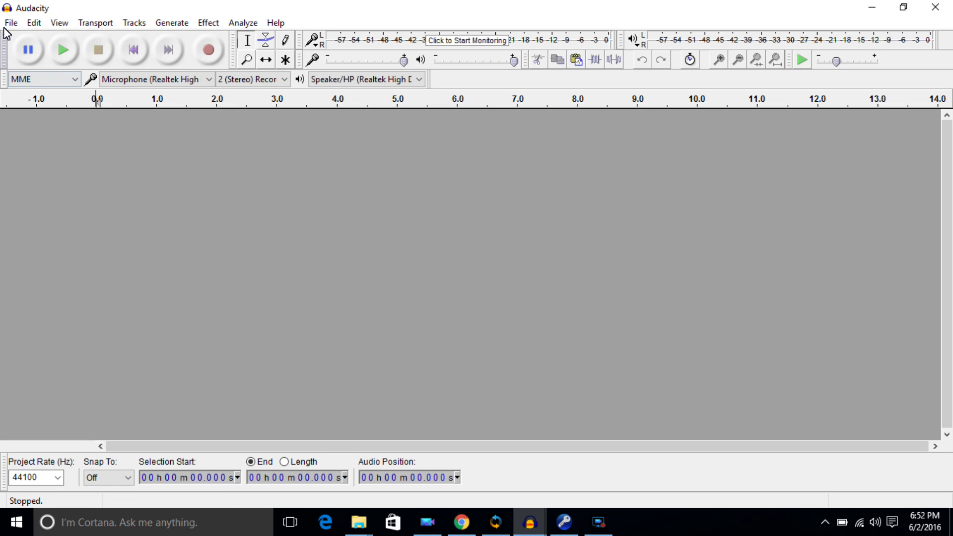
- Open the audio file "Home Depot - Let's Do This" and play it
{"action": "left_click", "coordinate": [10, 23]}
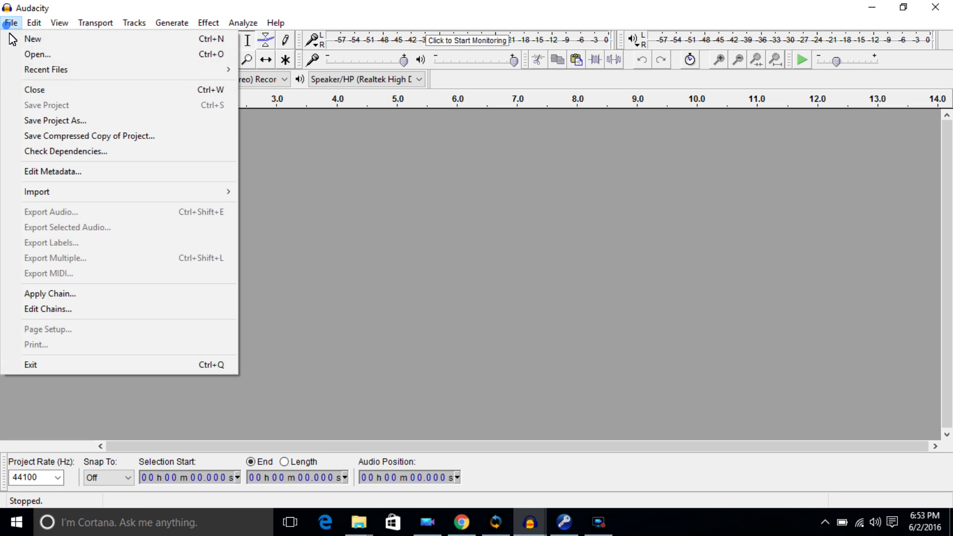
{"action": "left_click", "coordinate": [24, 53]}
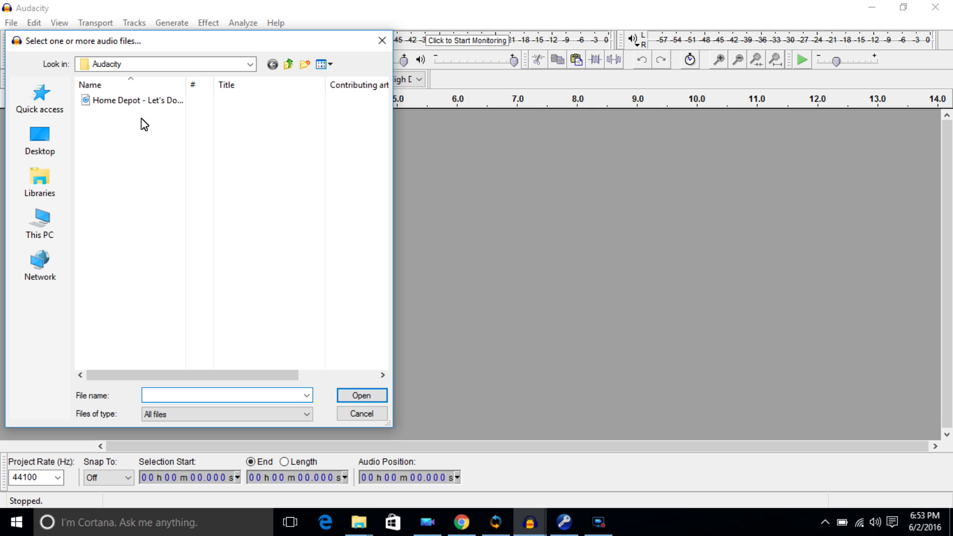
{"action": "double_click", "coordinate": [142, 101]}
{"action": "key", "text": "space"}
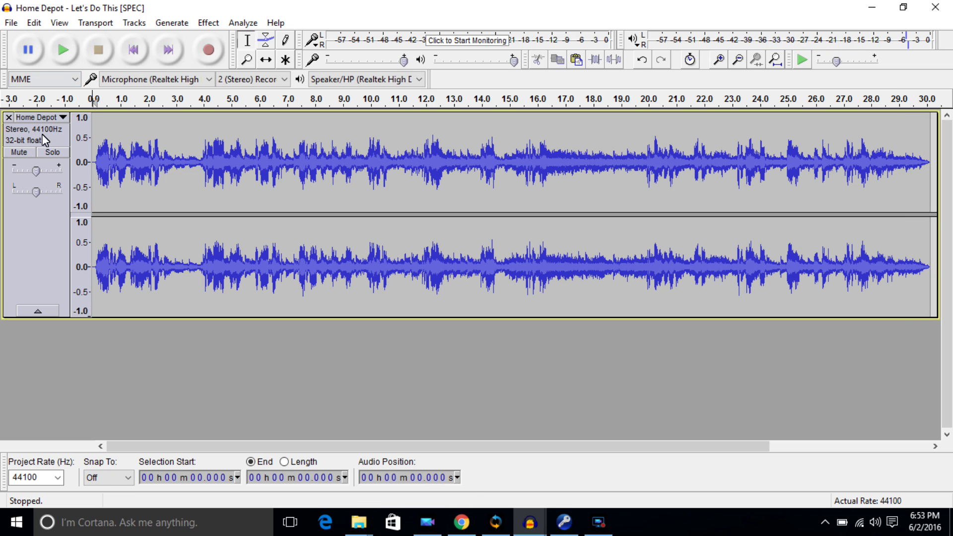
- Split the stereo track into separate channels and apply Invert to the entire right channel
{"action": "left_click", "coordinate": [44, 118]}
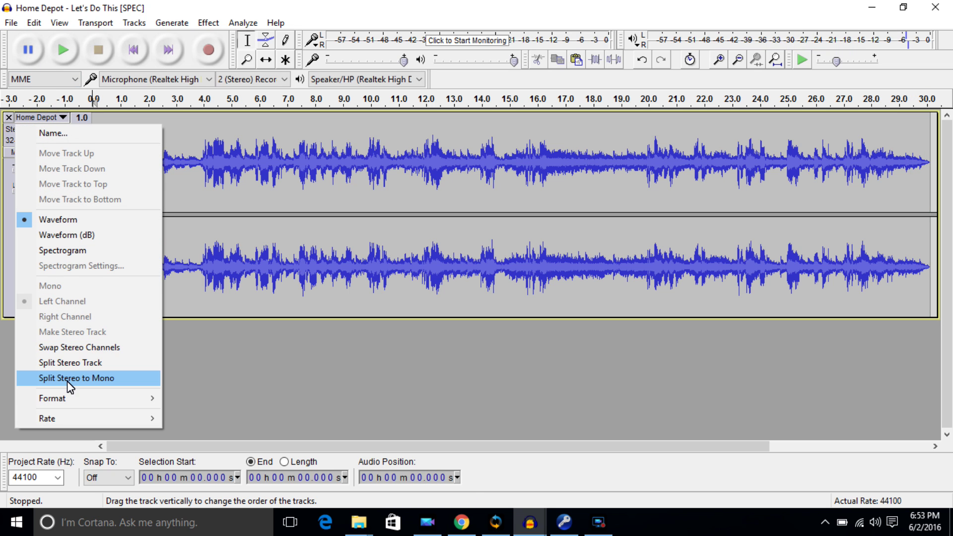
{"action": "left_click", "coordinate": [69, 362]}
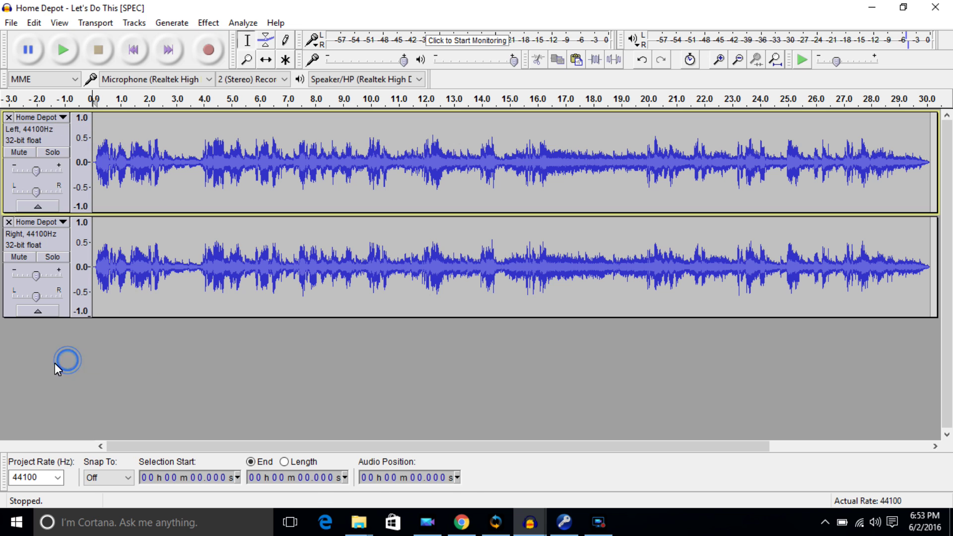
{"action": "double_click", "coordinate": [111, 263]}
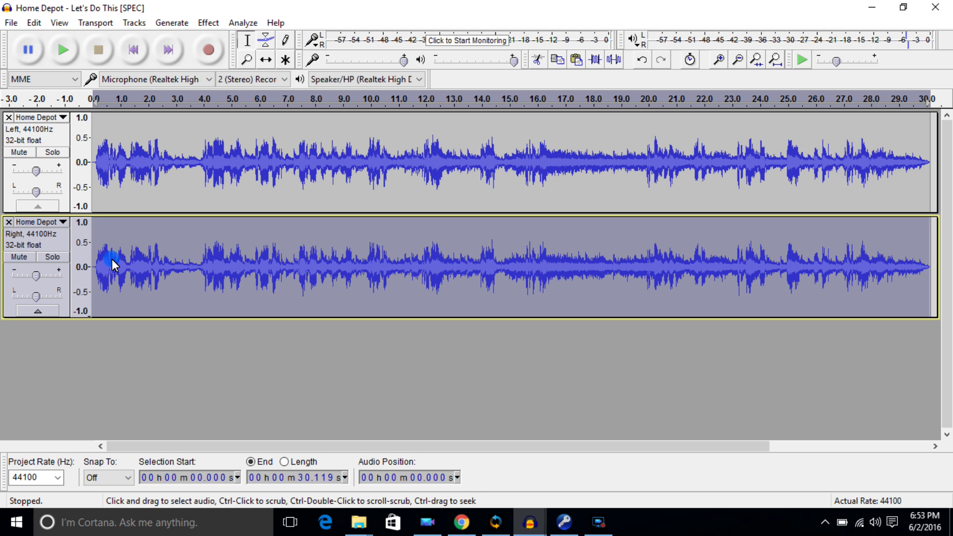
{"action": "left_click", "coordinate": [208, 23]}
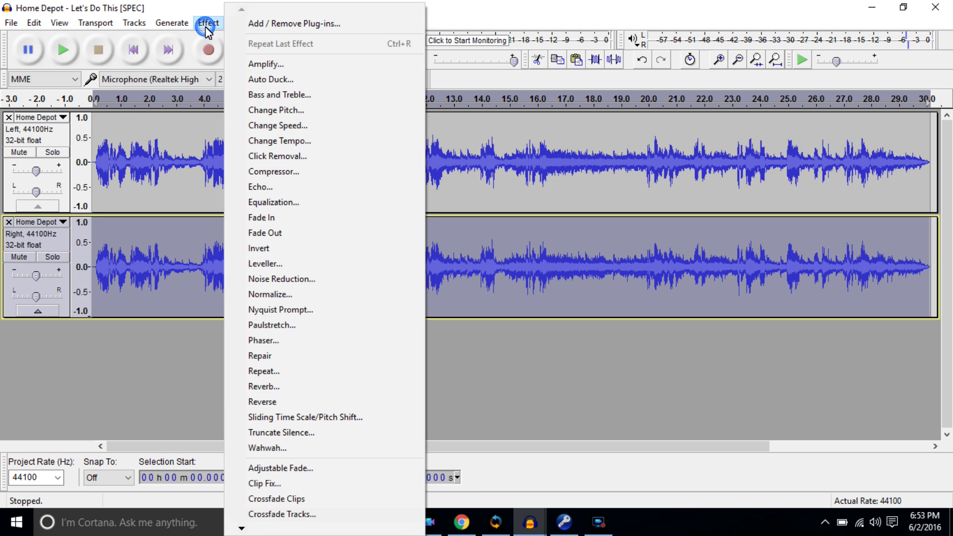
{"action": "left_click", "coordinate": [253, 248]}
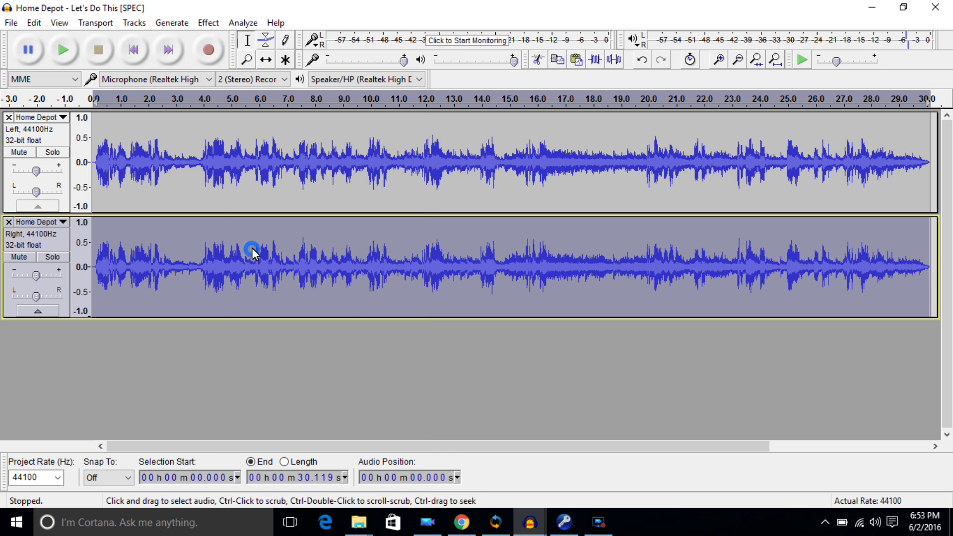
- Set both the left and the right channel tracks to Mono
{"action": "left_click", "coordinate": [52, 118]}
{"action": "left_click", "coordinate": [65, 285]}
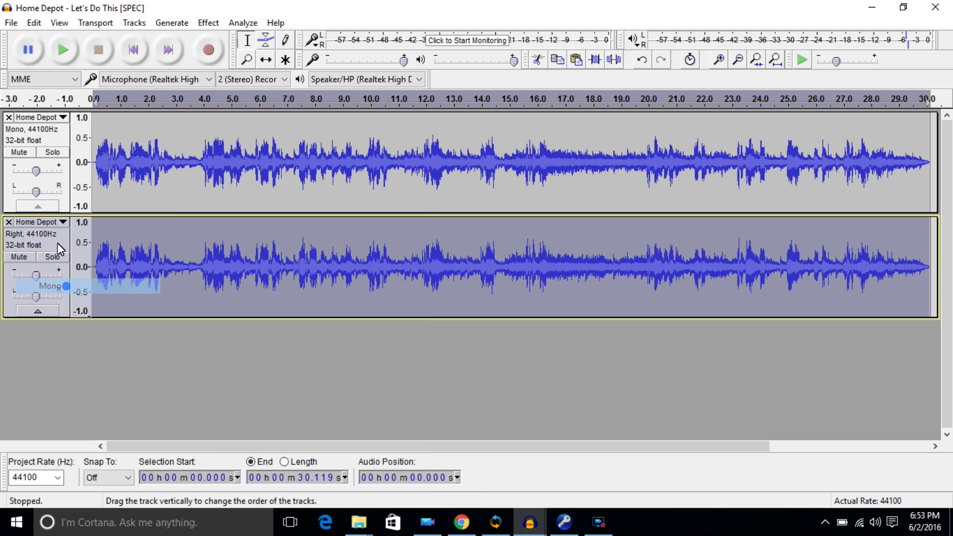
{"action": "left_click", "coordinate": [50, 224]}
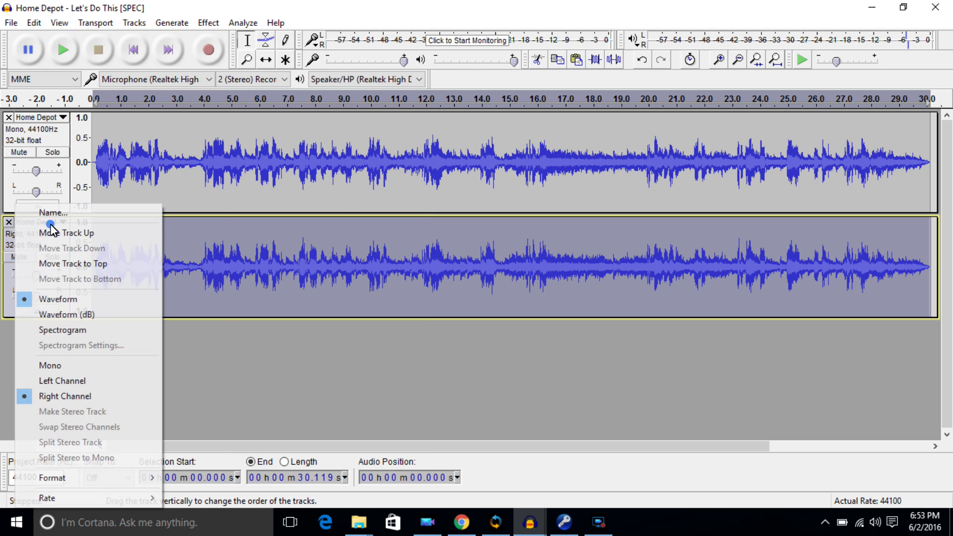
{"action": "left_click", "coordinate": [62, 363]}
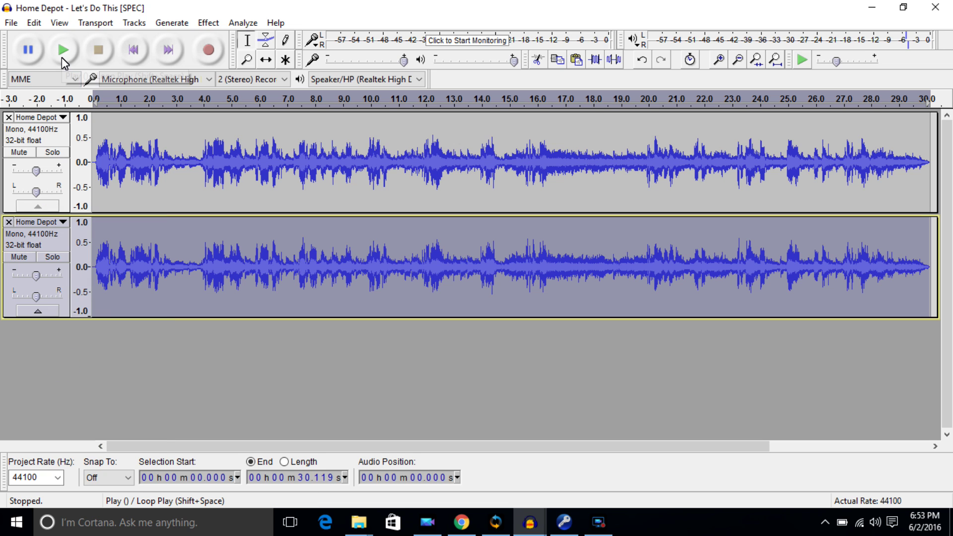
- Listen to the mono tracks from the start, replay the section around 13 s and place the cursor at about 13.09 s
{"action": "left_click", "coordinate": [142, 45]}
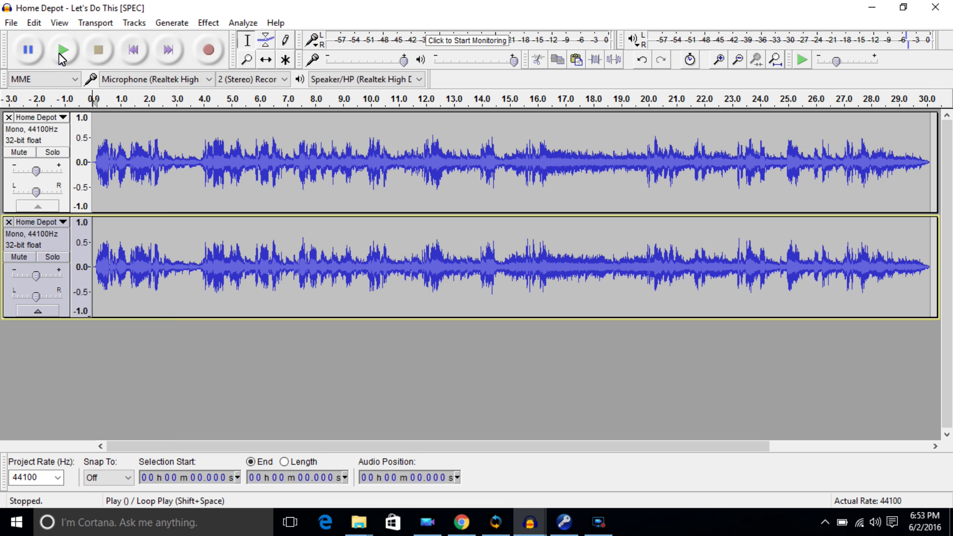
{"action": "left_click", "coordinate": [62, 51]}
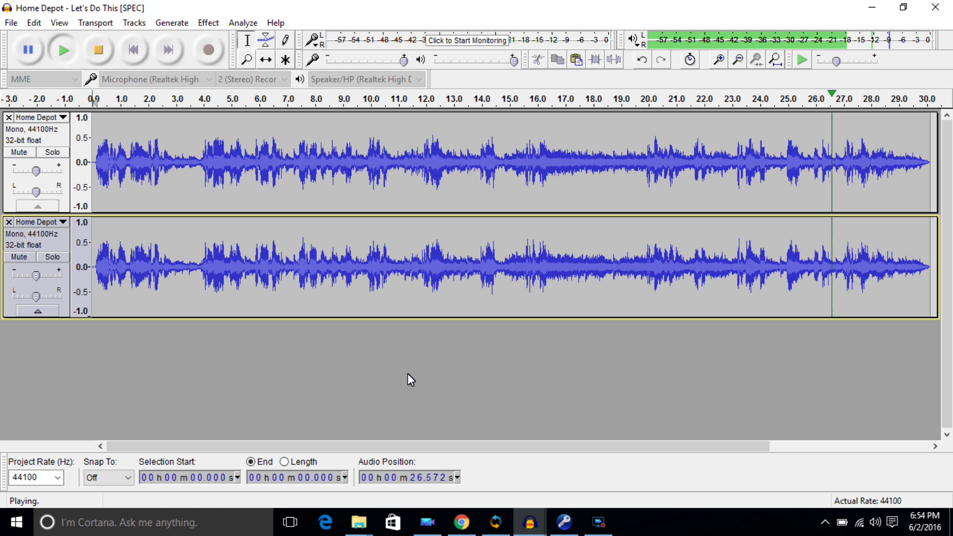
{"action": "left_click", "coordinate": [455, 109]}
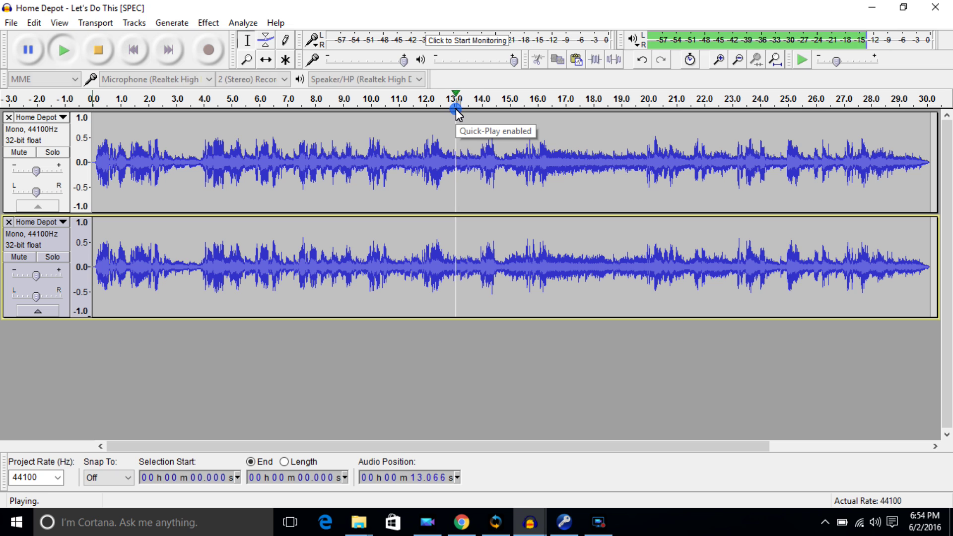
{"action": "left_click", "coordinate": [98, 51]}
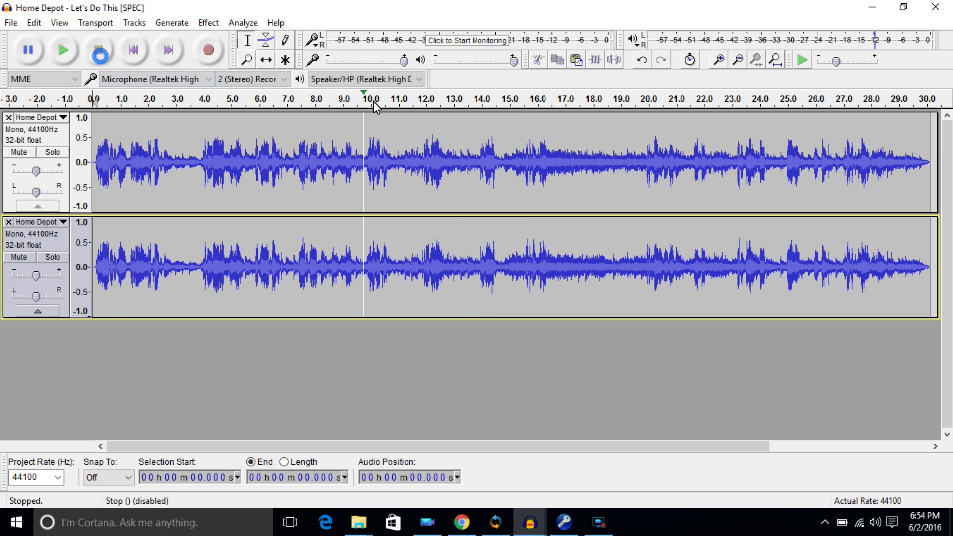
{"action": "left_click", "coordinate": [454, 110]}
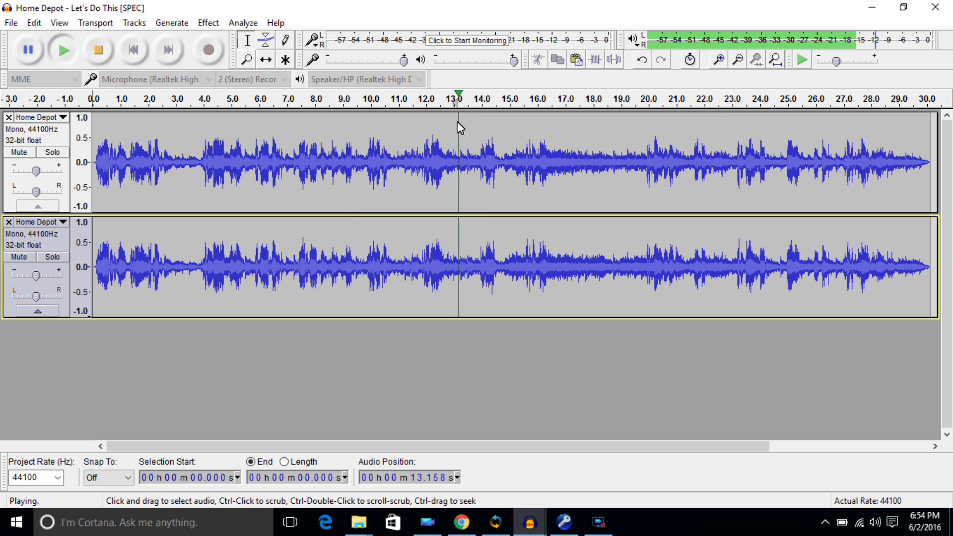
{"action": "left_click", "coordinate": [455, 116]}
{"action": "left_click", "coordinate": [453, 102]}
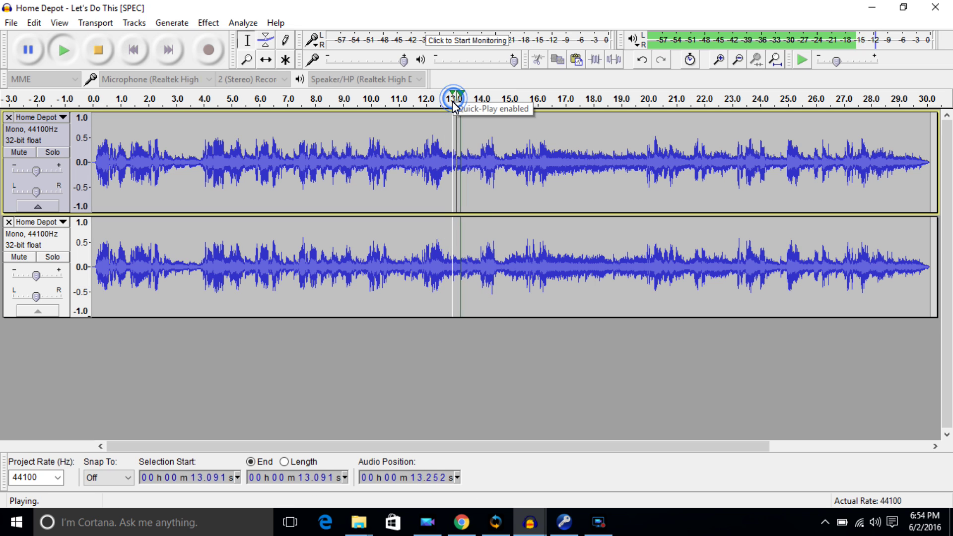
{"action": "left_click", "coordinate": [97, 49]}
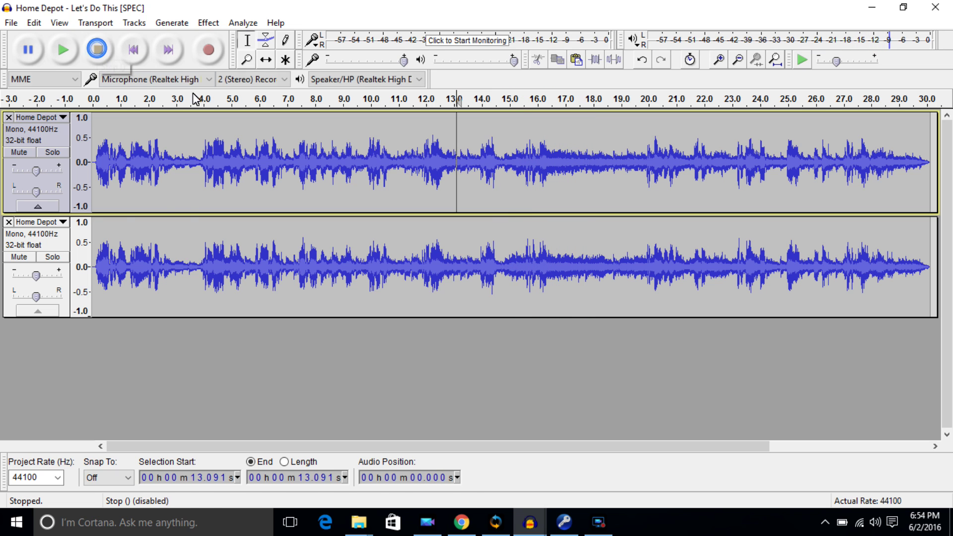
- Combine the two mono tracks into one stereo track and stop playback
{"action": "left_click", "coordinate": [57, 223]}
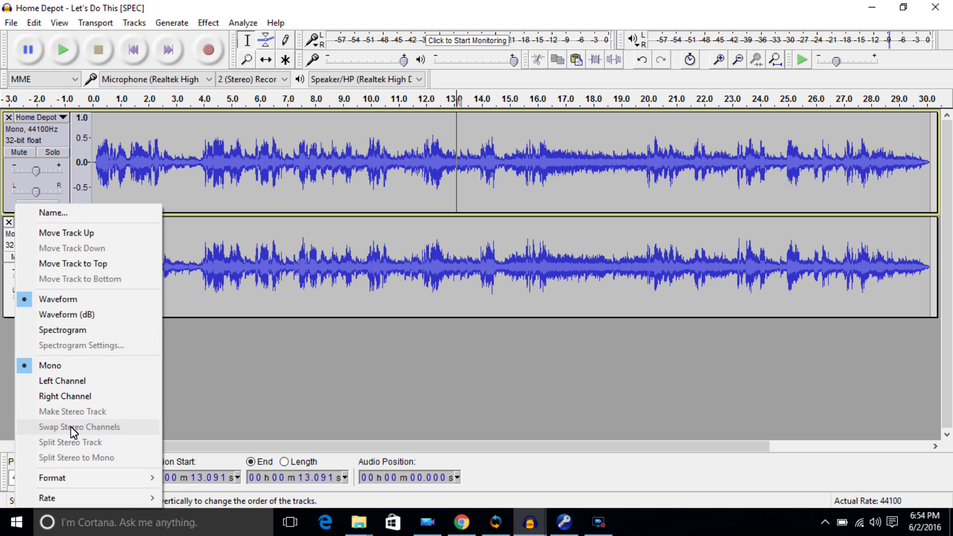
{"action": "left_click", "coordinate": [63, 103]}
{"action": "left_click", "coordinate": [49, 119]}
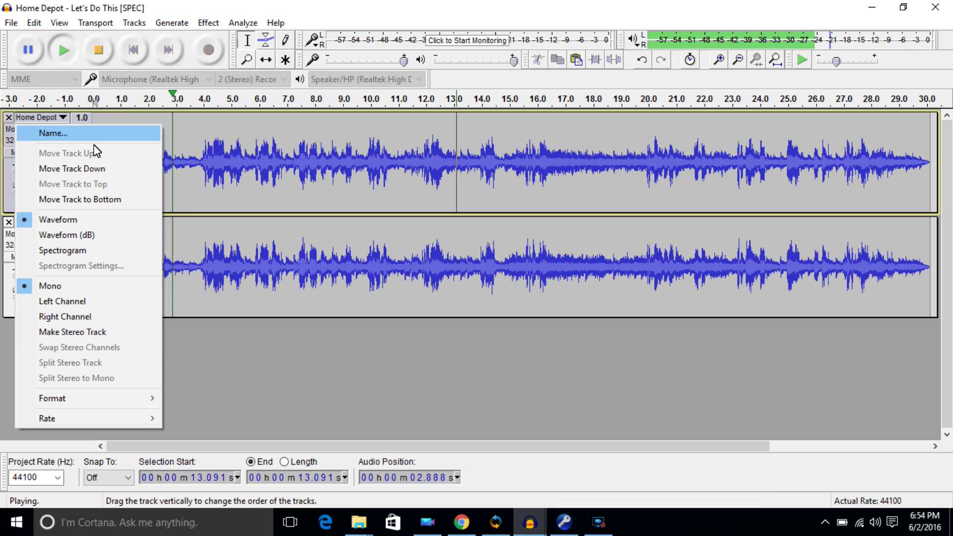
{"action": "left_click", "coordinate": [106, 335]}
{"action": "left_click", "coordinate": [99, 51]}
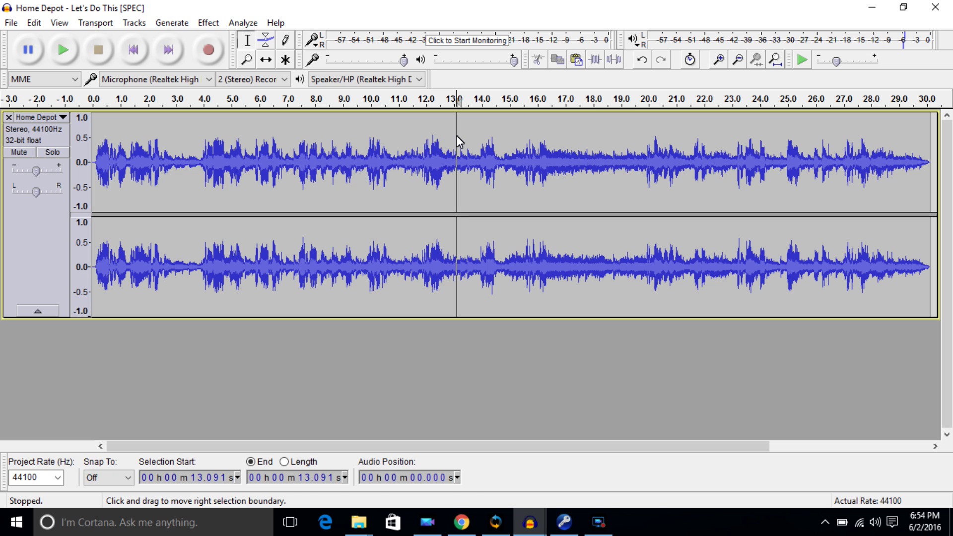
- Delete the opening section of the stereo track from 0 to about 13.07 s
{"action": "left_click_drag", "start_coordinate": [451, 136], "coordinate": [354, 158]}
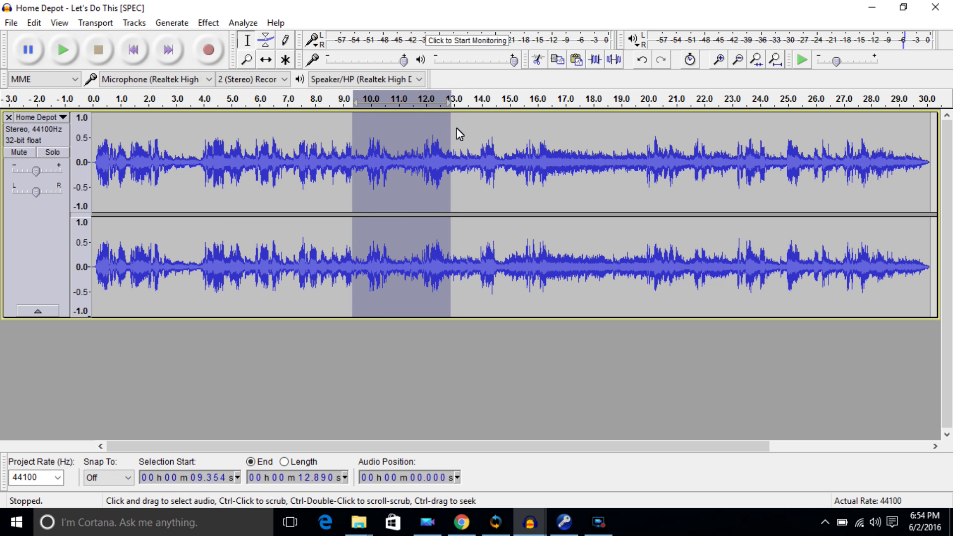
{"action": "left_click_drag", "start_coordinate": [461, 128], "coordinate": [91, 160]}
{"action": "left_click", "coordinate": [34, 23]}
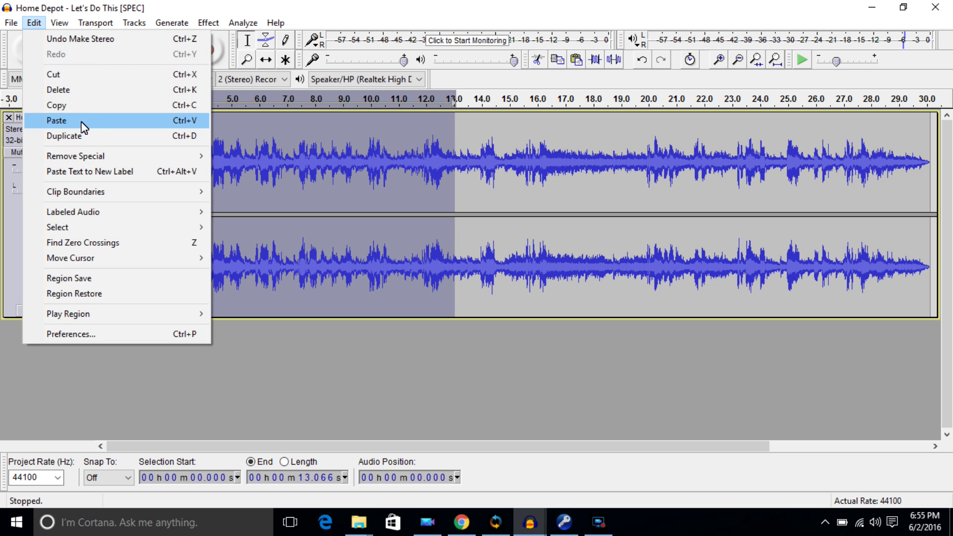
{"action": "left_click", "coordinate": [75, 92]}
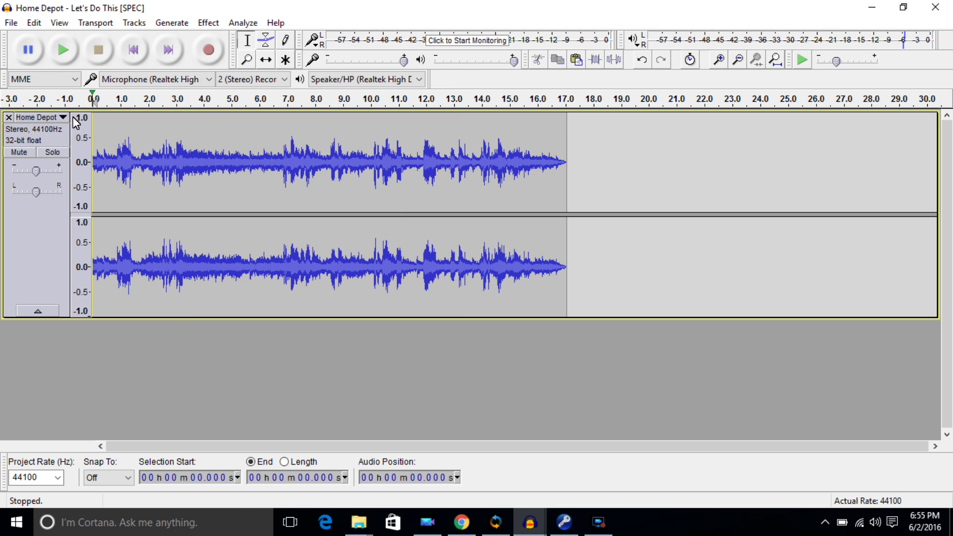
- Copy the remaining audio from 0 to about 16.8 s
{"action": "left_click_drag", "start_coordinate": [560, 164], "coordinate": [15, 159]}
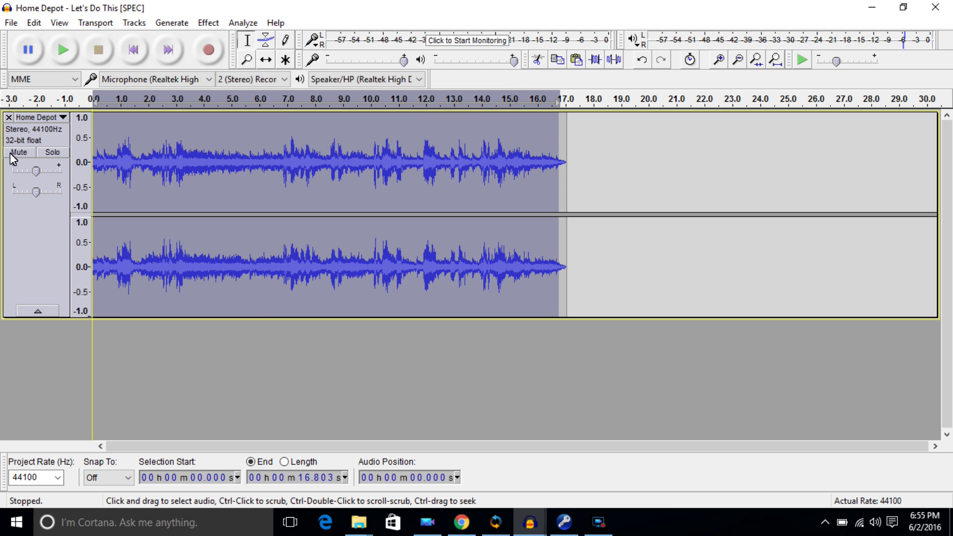
{"action": "left_click", "coordinate": [38, 24]}
{"action": "left_click", "coordinate": [48, 105]}
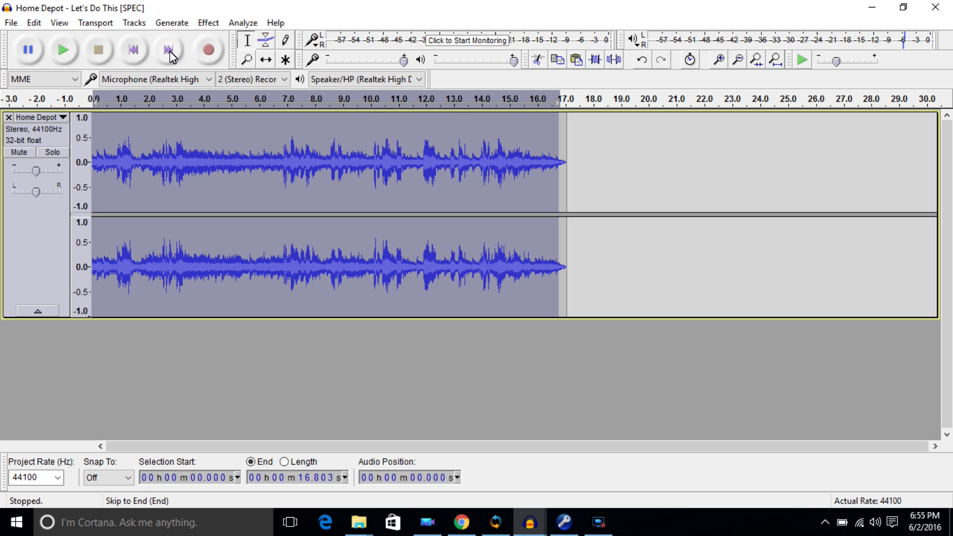
- Paste the copied audio at about 16.88 s and again at the end of the track
{"action": "left_click", "coordinate": [562, 117]}
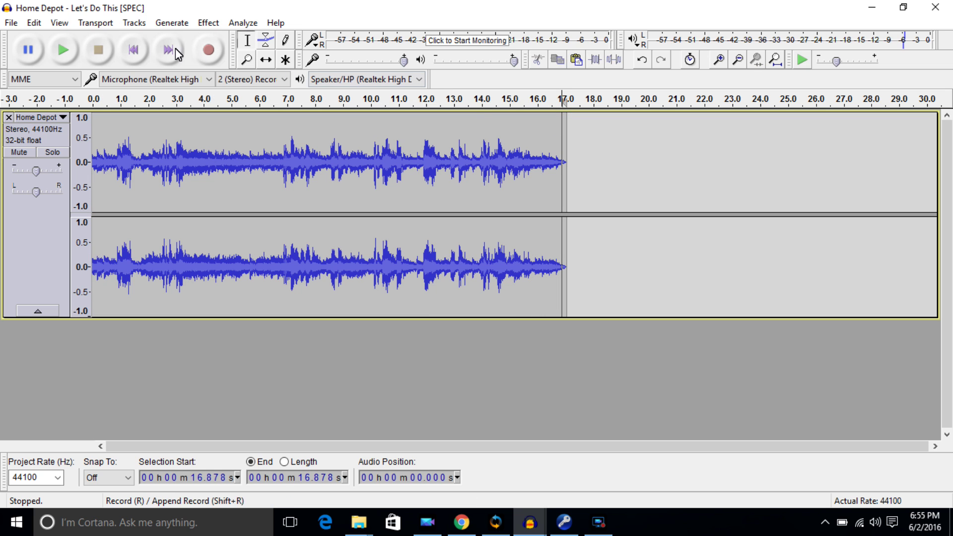
{"action": "left_click", "coordinate": [34, 23]}
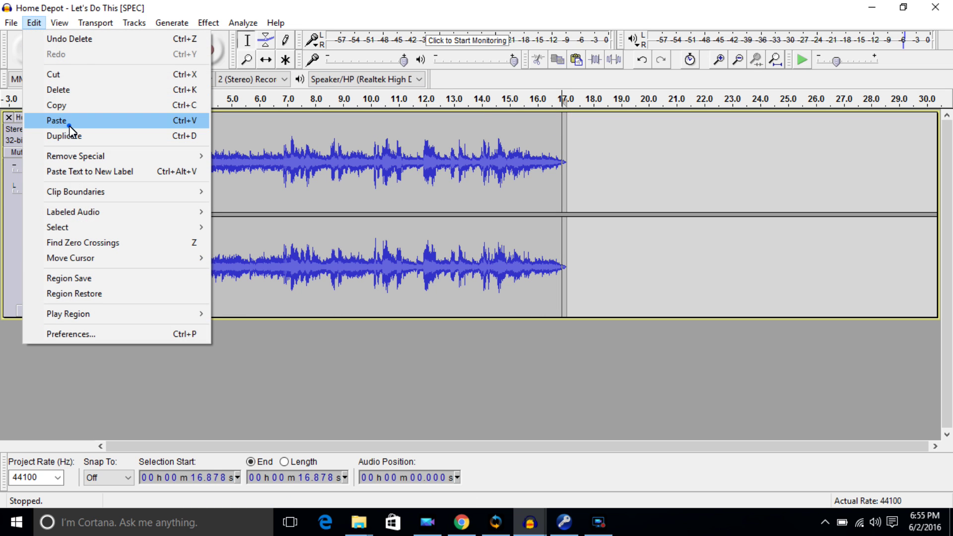
{"action": "left_click", "coordinate": [70, 127]}
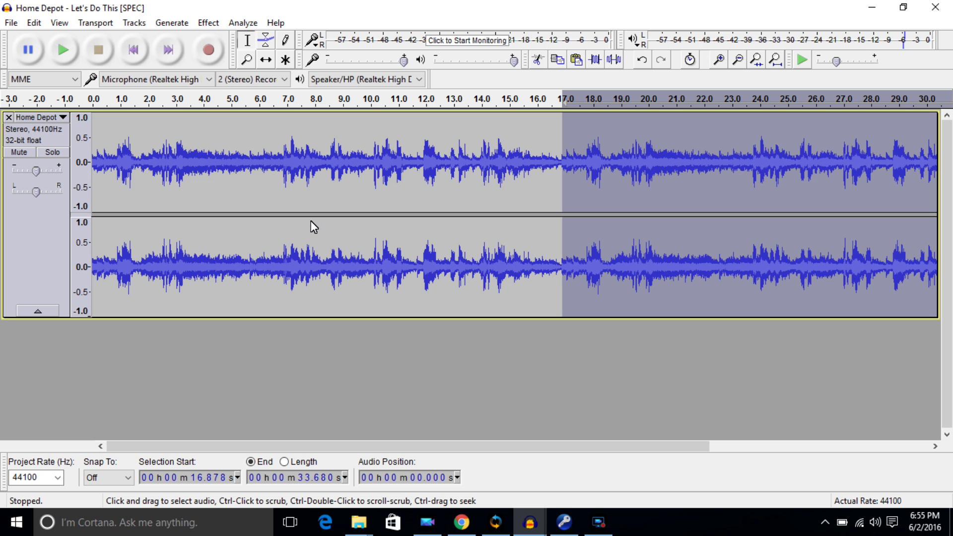
{"action": "left_click", "coordinate": [169, 50]}
{"action": "left_click", "coordinate": [34, 22]}
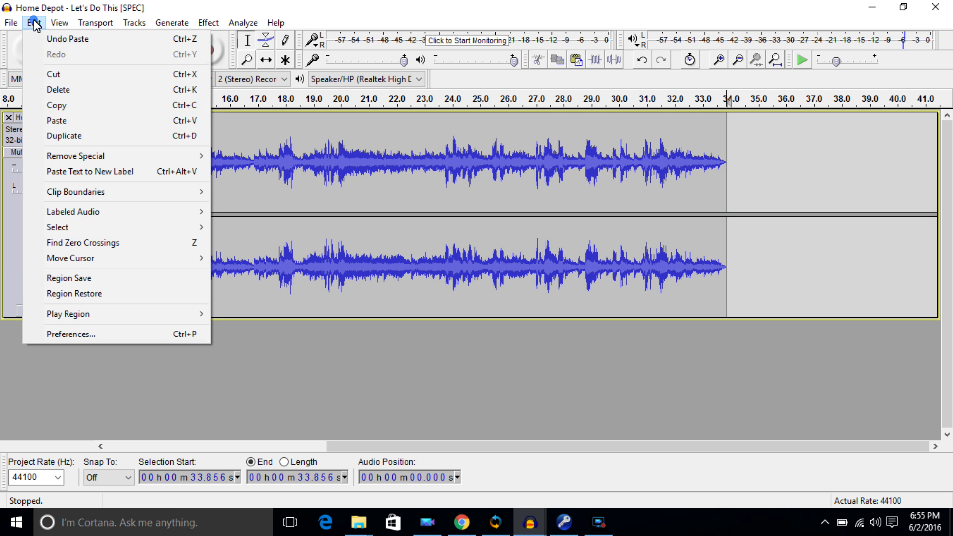
{"action": "left_click", "coordinate": [68, 123]}
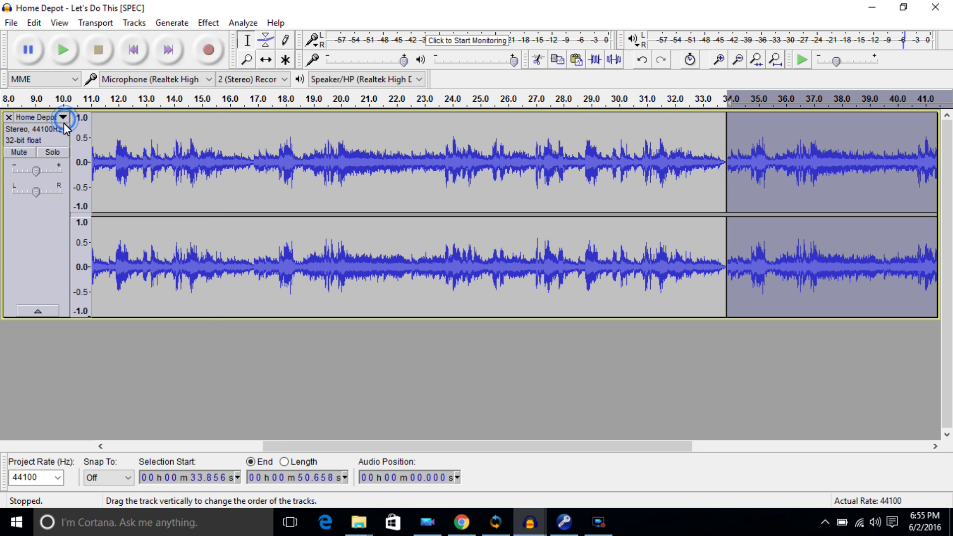
- Play the extended stereo track briefly from the start to check it, and stop playback
{"action": "left_click", "coordinate": [130, 55]}
{"action": "left_click", "coordinate": [64, 49]}
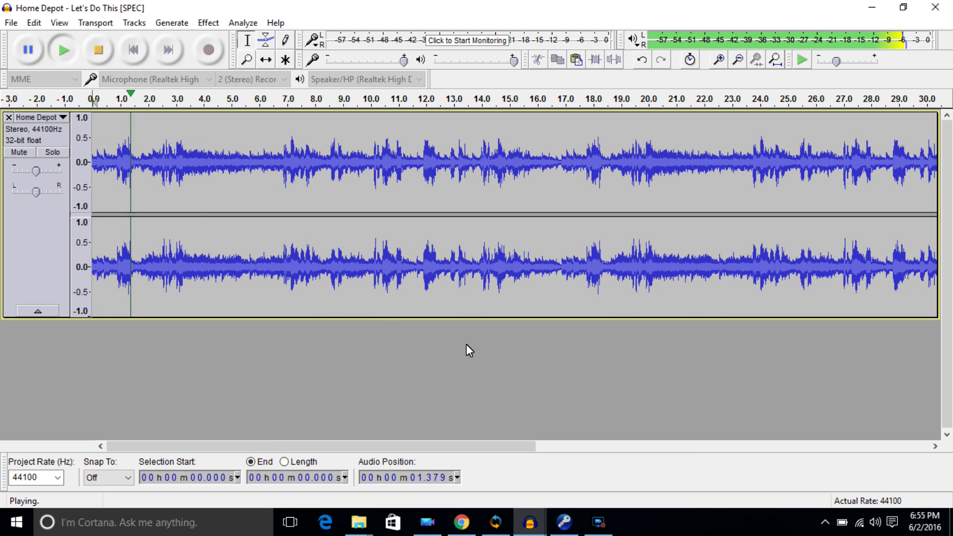
{"action": "left_click", "coordinate": [99, 50]}
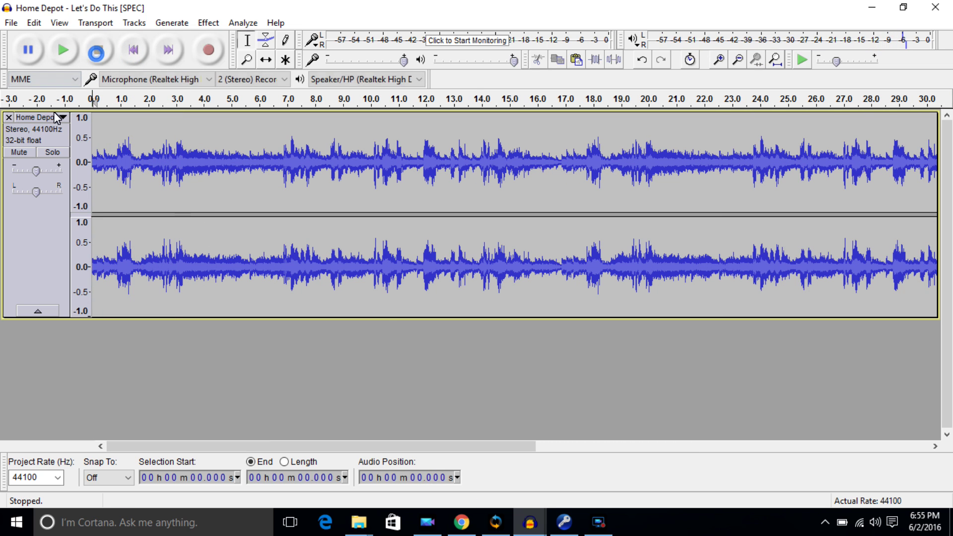
- Split the extended stereo track, set both channels to Mono and play the result from the start
{"action": "left_click", "coordinate": [54, 117]}
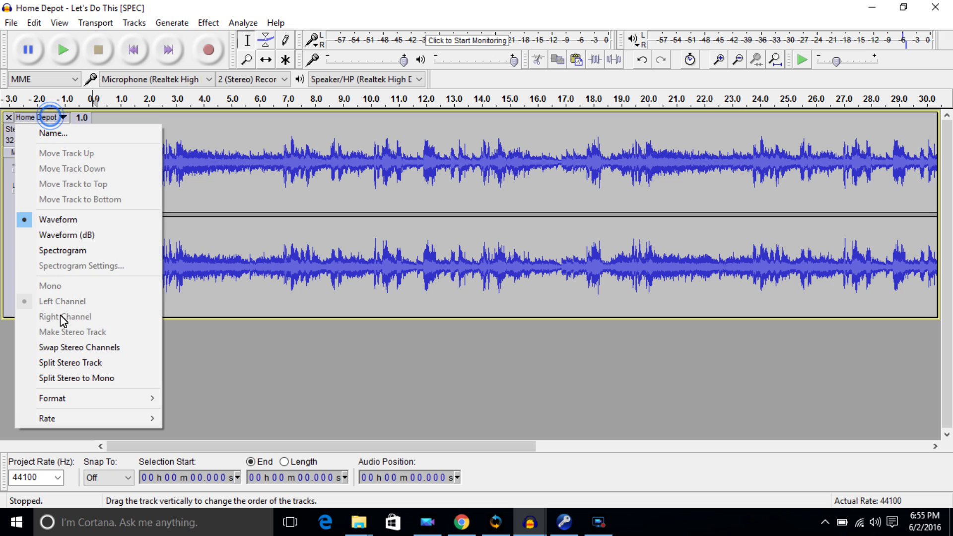
{"action": "left_click", "coordinate": [70, 362]}
{"action": "left_click", "coordinate": [45, 118]}
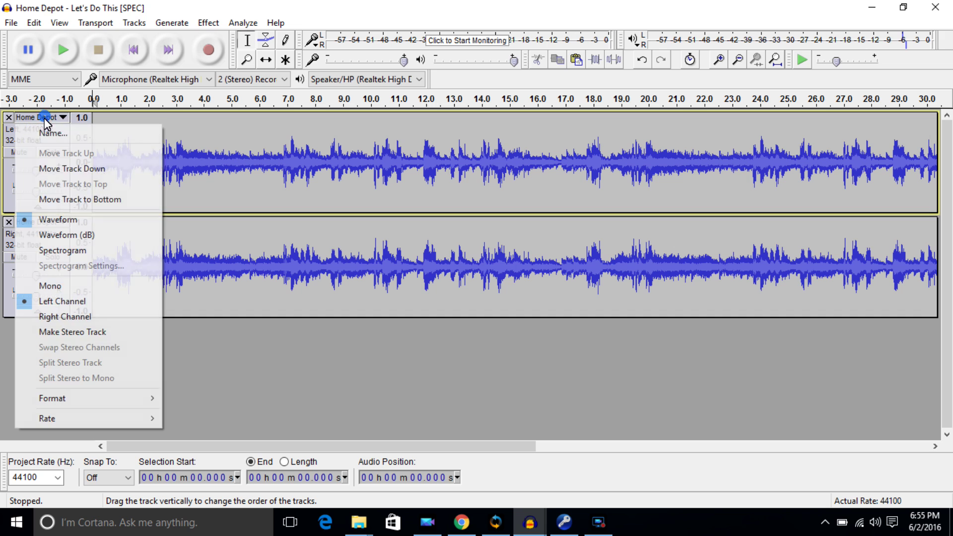
{"action": "left_click", "coordinate": [46, 286]}
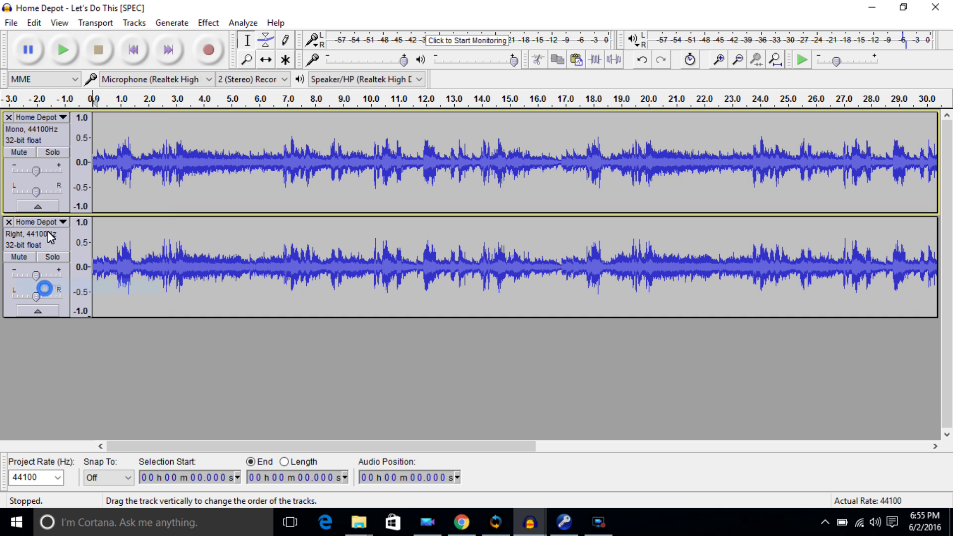
{"action": "left_click", "coordinate": [50, 224]}
{"action": "left_click", "coordinate": [52, 366]}
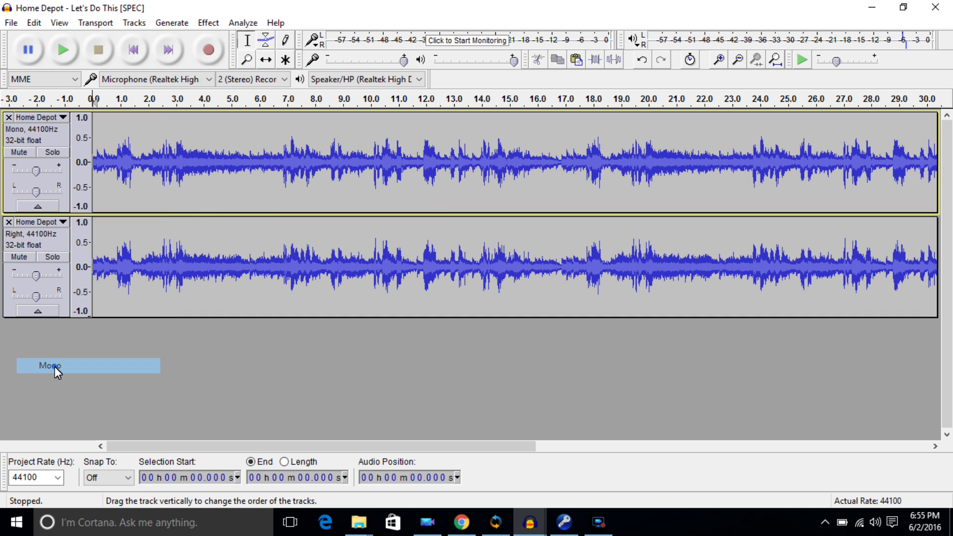
{"action": "left_click", "coordinate": [122, 51]}
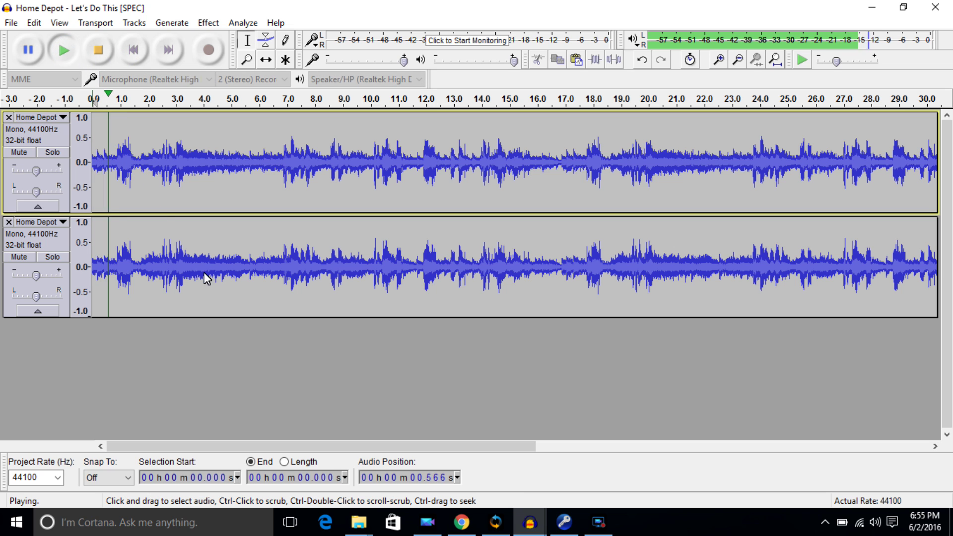